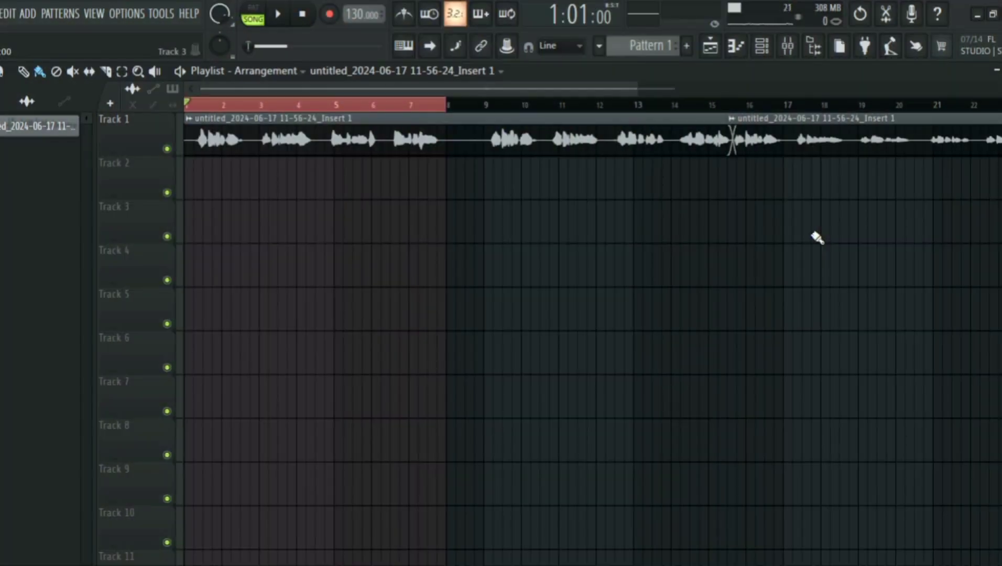
Audition the vocal, then replay it from near bar 6
key("space")
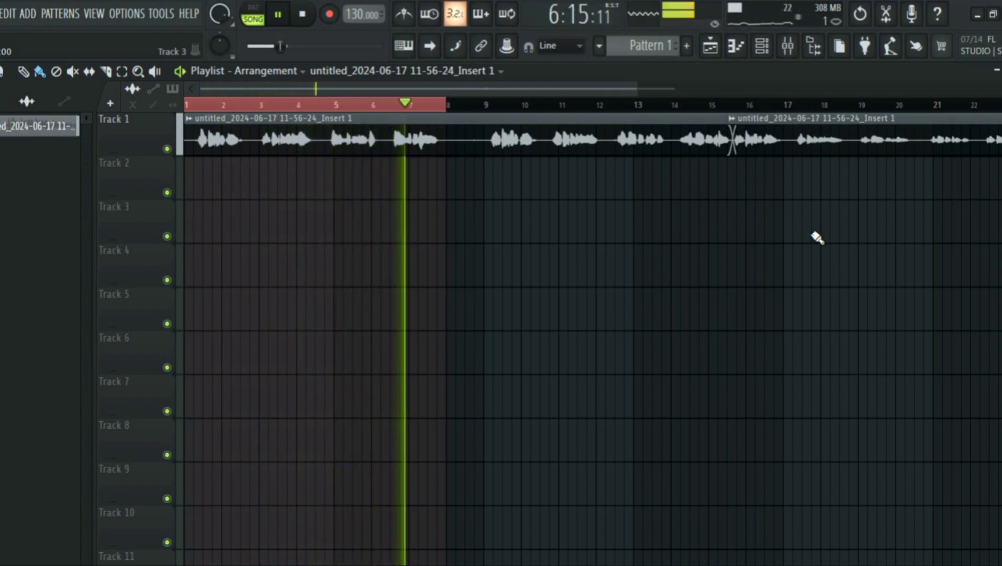
key("space")
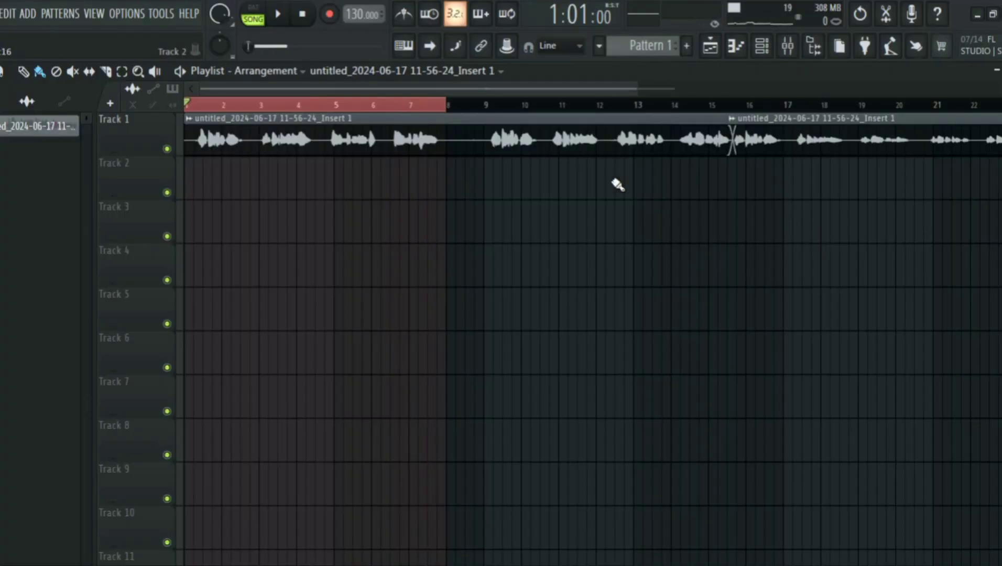
left_click(389, 106)
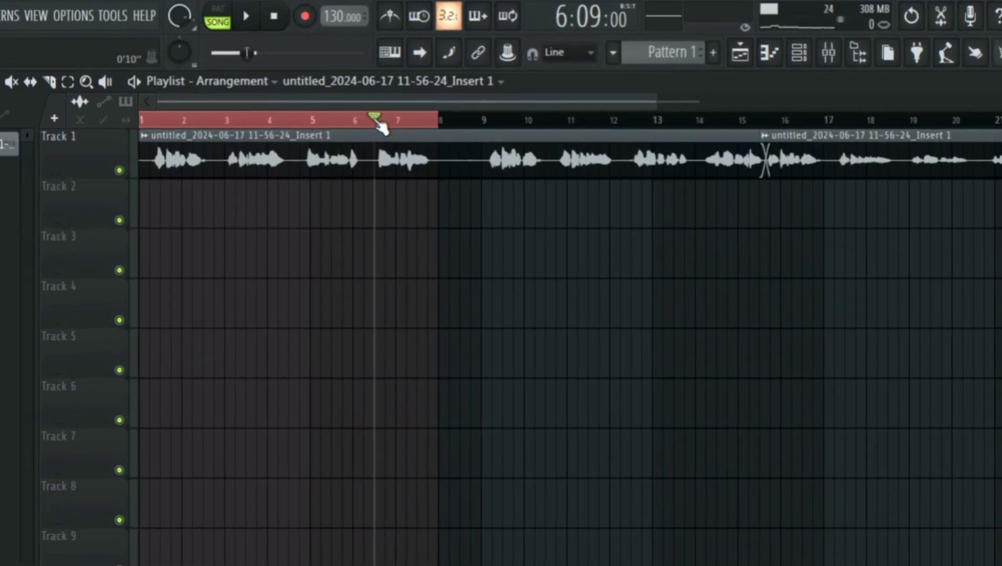
key("space")
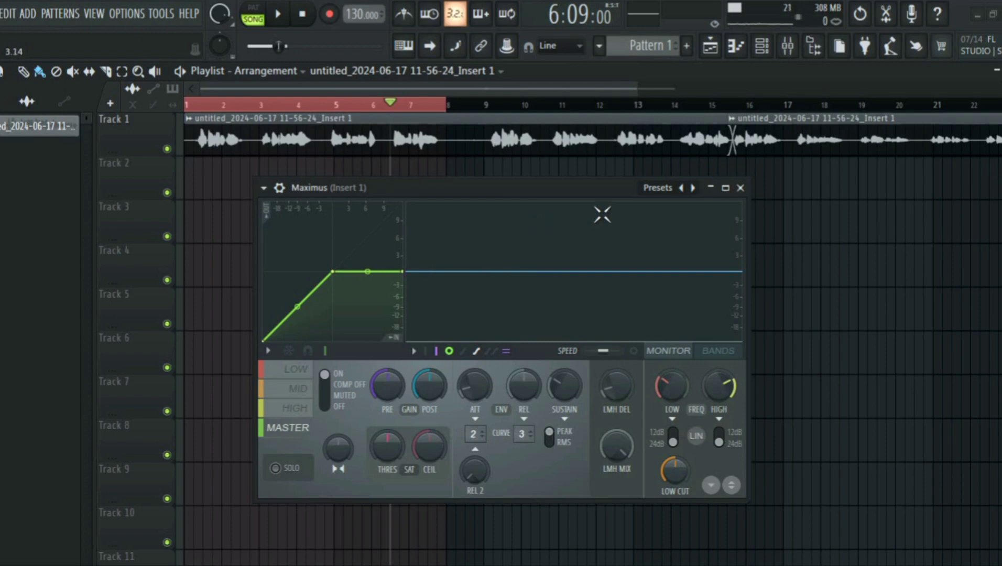
Load the De-esser narrow-band preset from Maximus's De-essing presets
left_click(691, 188)
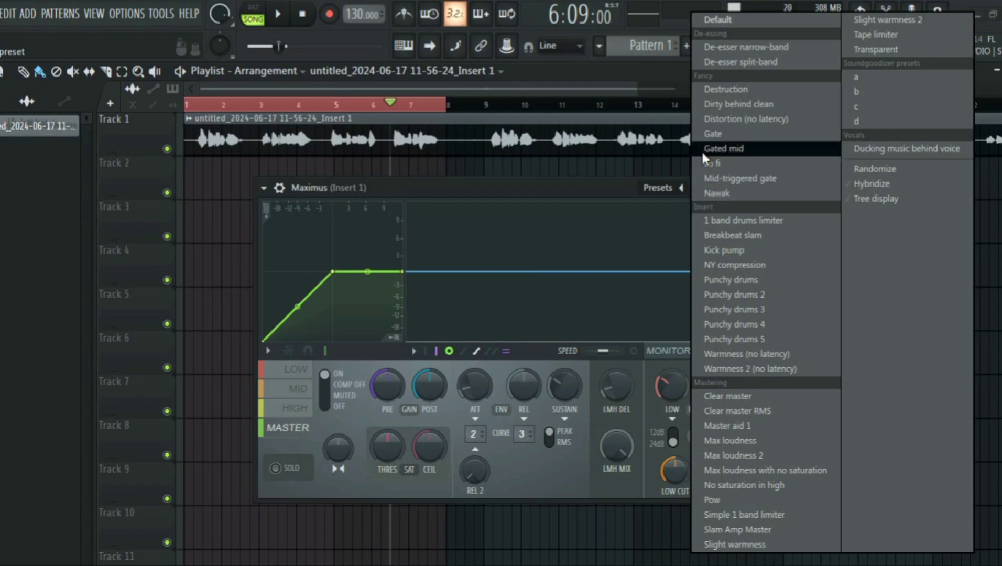
left_click(740, 47)
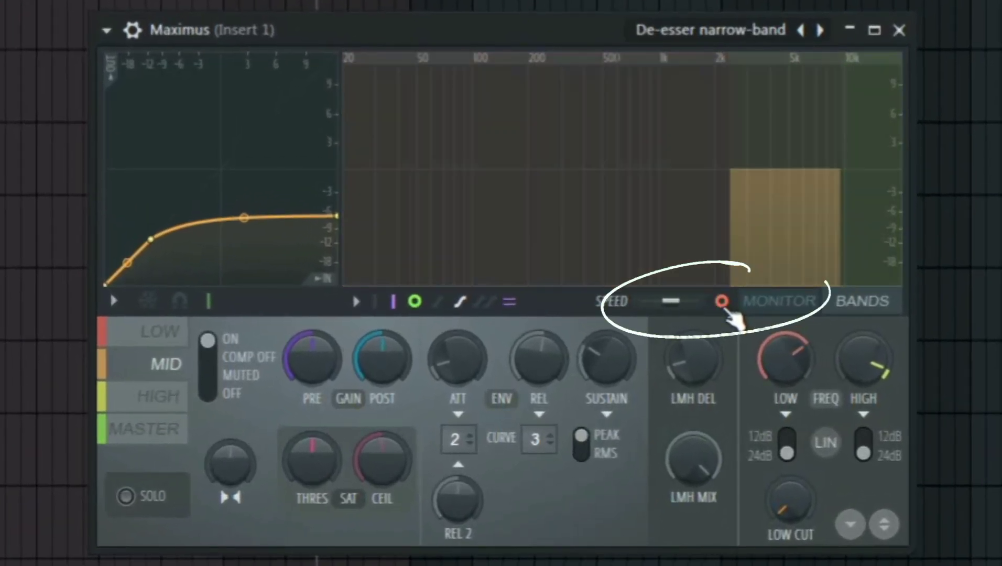
Preview the vocal's spectrum, then shift the Maximus de-essing band up to roughly 6–13 kHz
key("space")
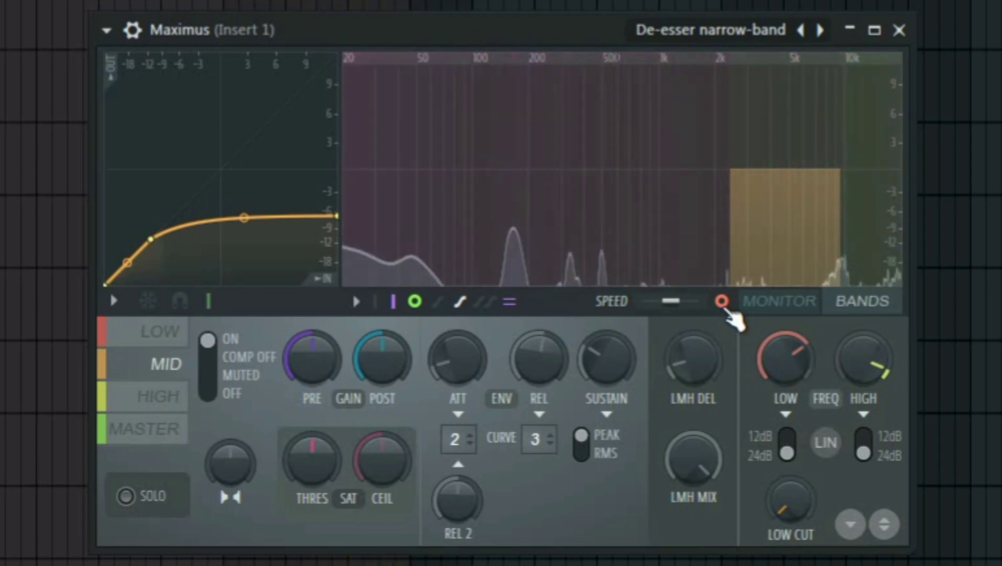
key("space")
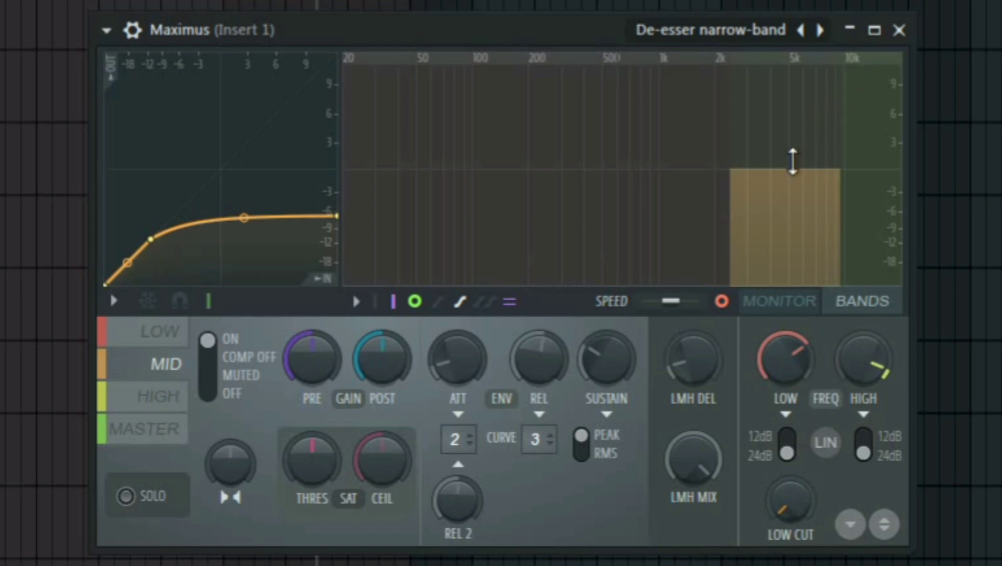
key("space")
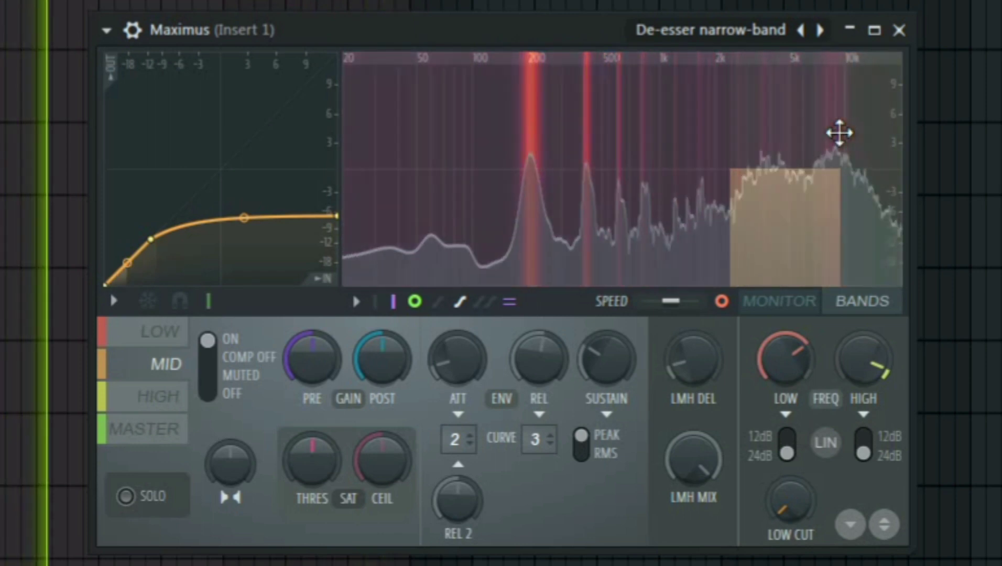
key("space")
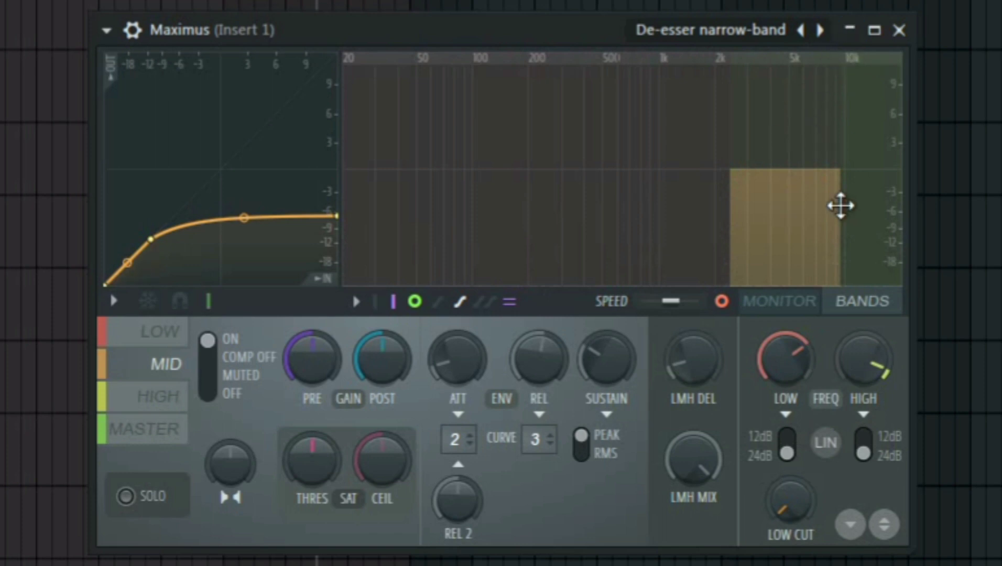
left_click_drag(835, 204, 876, 205)
left_click_drag(733, 222, 809, 223)
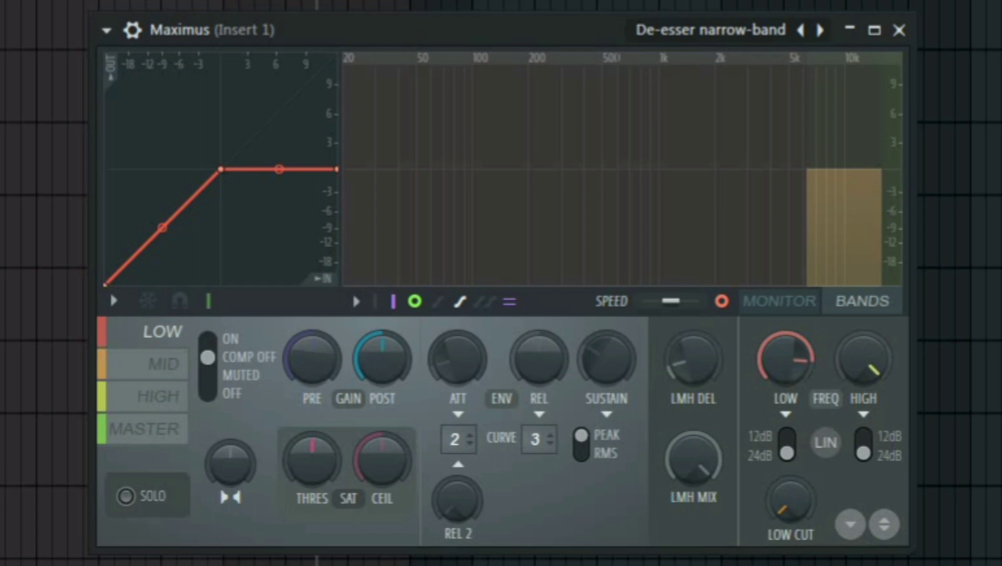
Narrow the de-essing band to just above 5k through past 10k and preview the vocal
left_click_drag(881, 205, 876, 204)
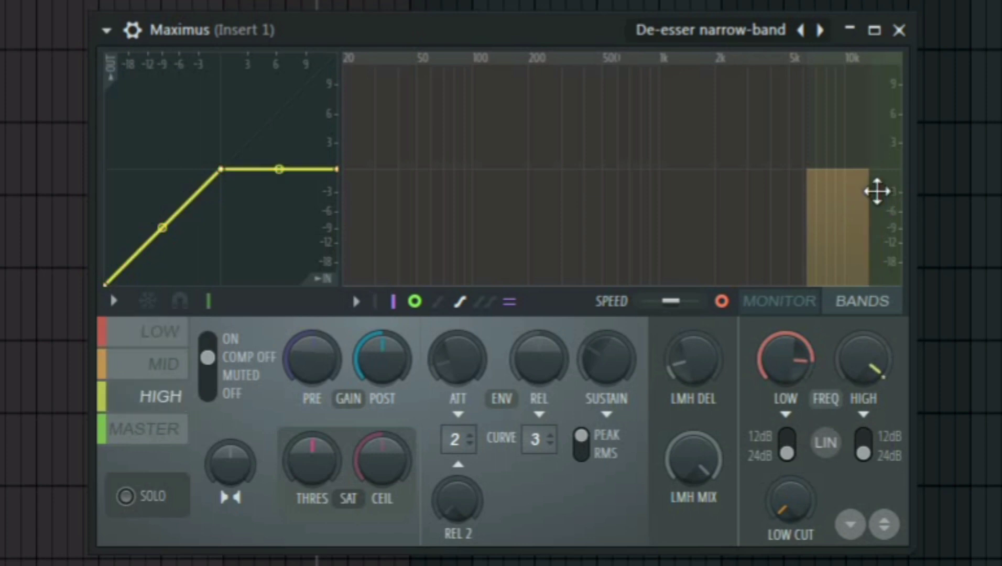
left_click_drag(807, 210, 814, 211)
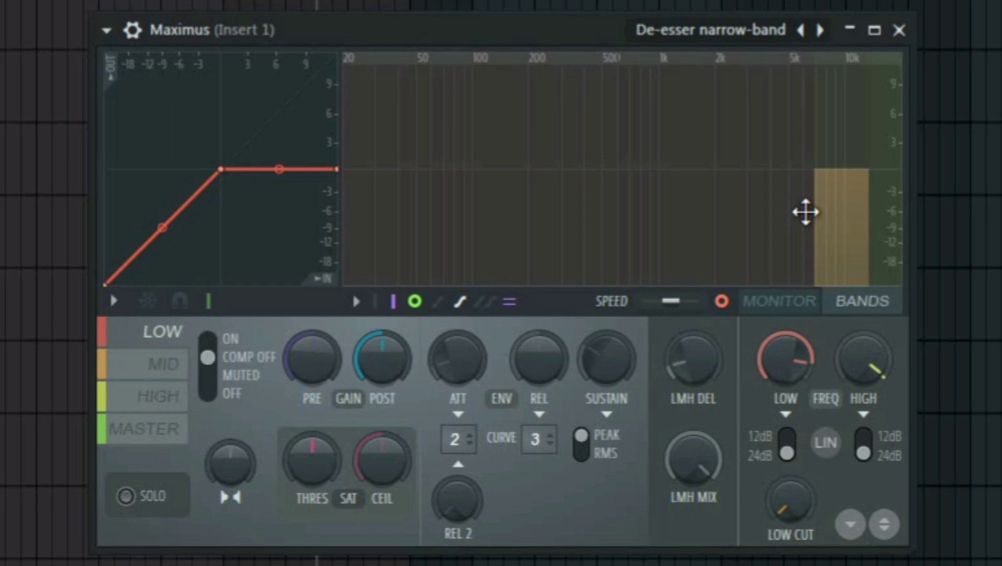
key("space")
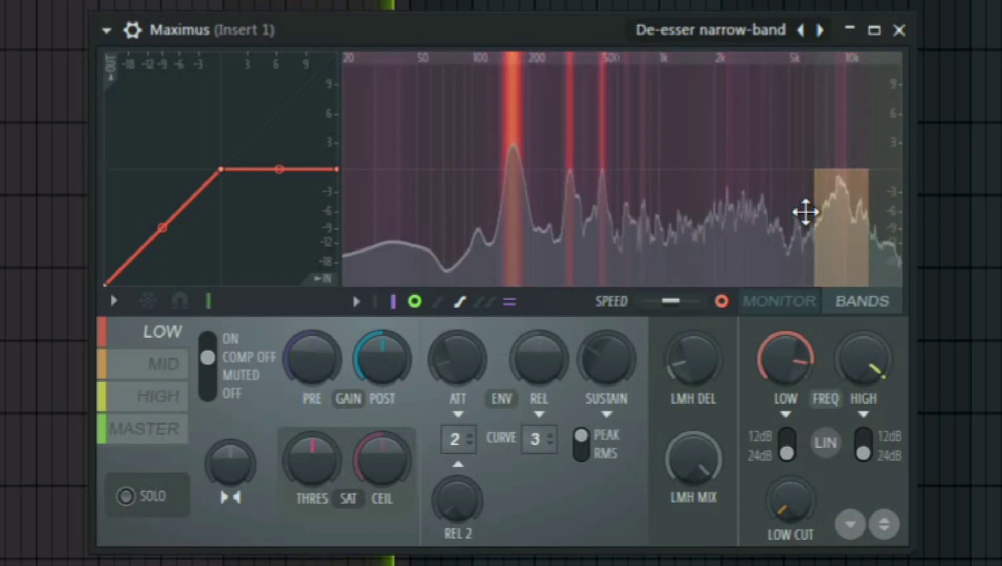
key("space")
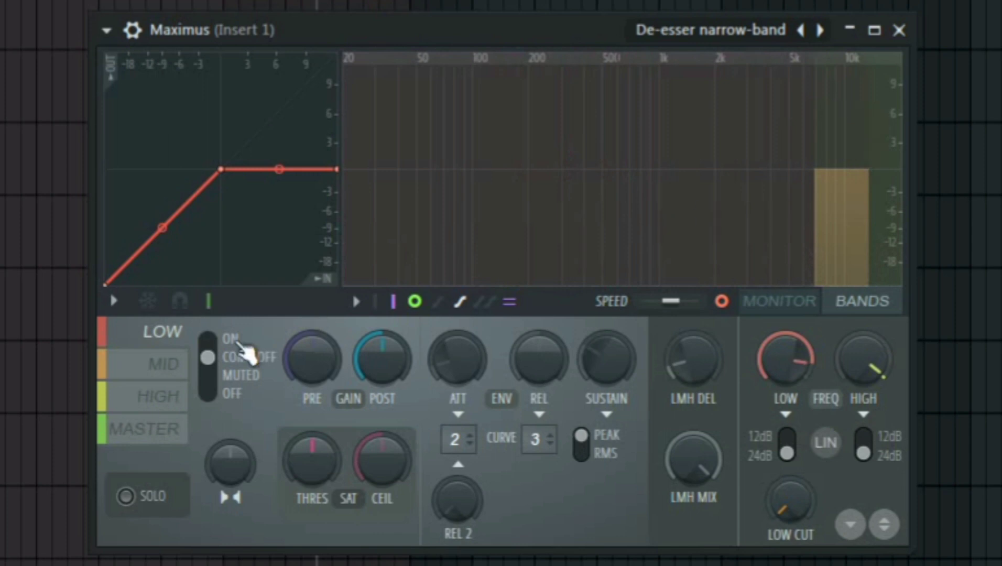
left_click(131, 374)
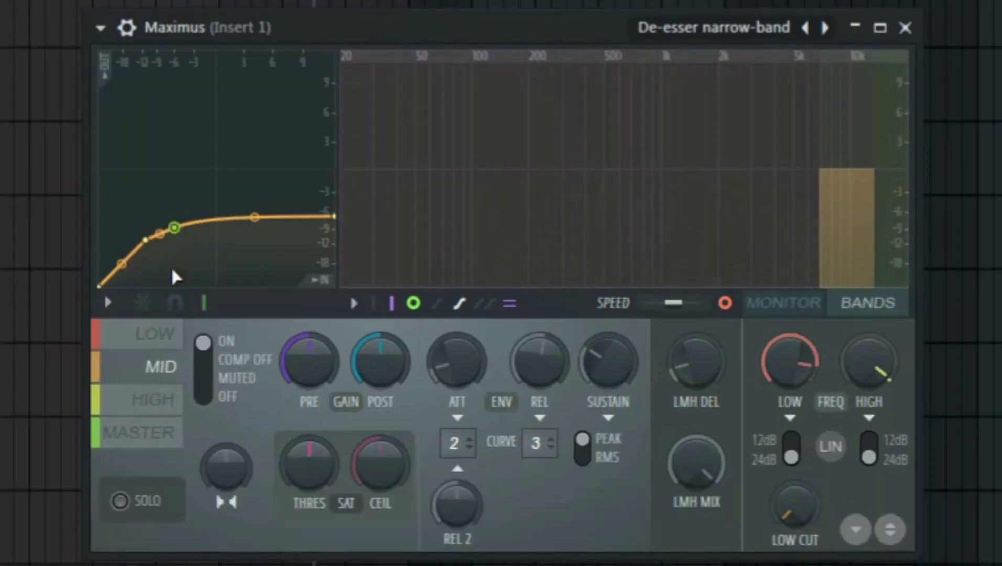
Play the vocal while shaping the Maximus mid band's compression curve
key("space")
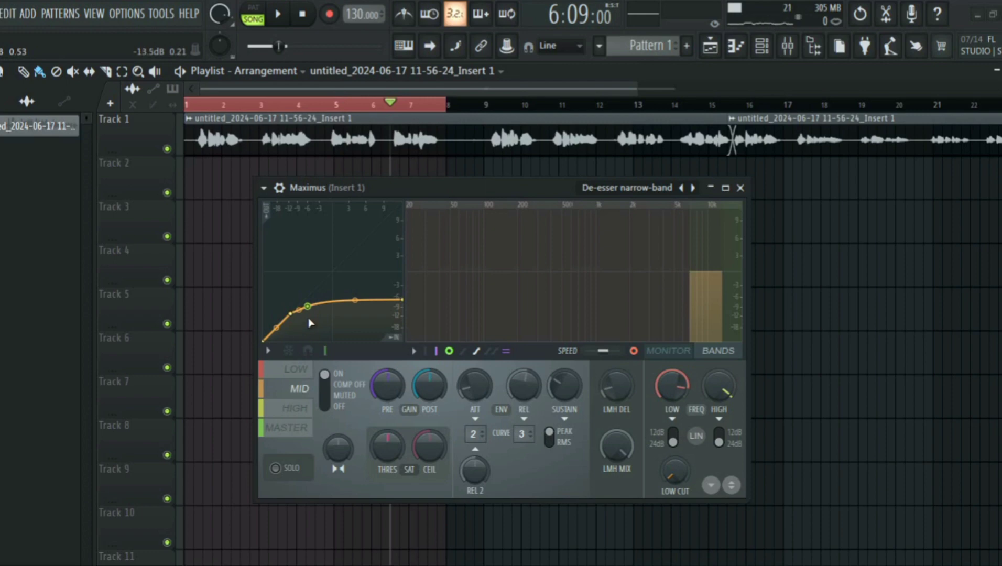
Add a point to the mid band's curve and lower the third point to about -6.8 dB during playback
right_click(334, 303)
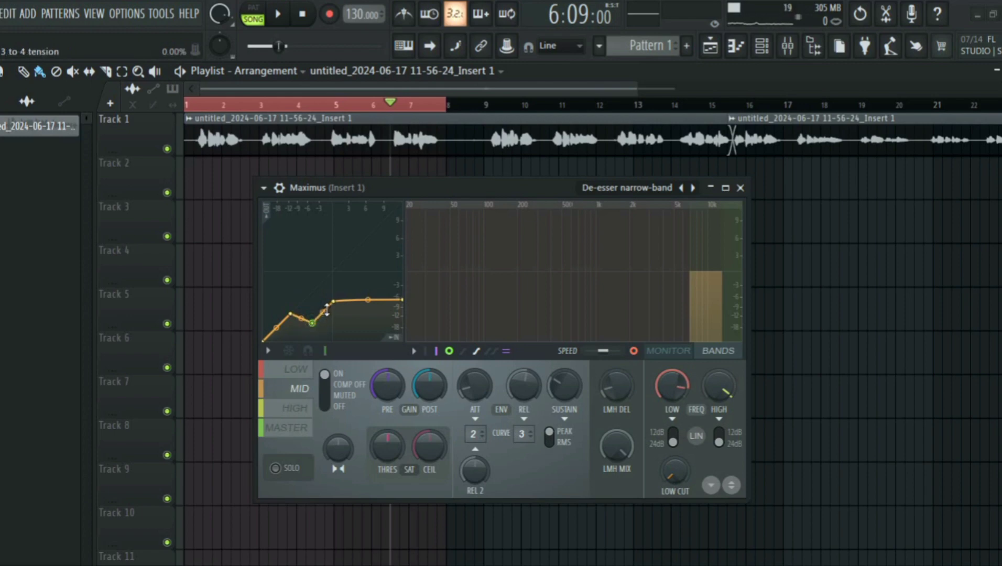
left_click_drag(336, 302, 332, 317)
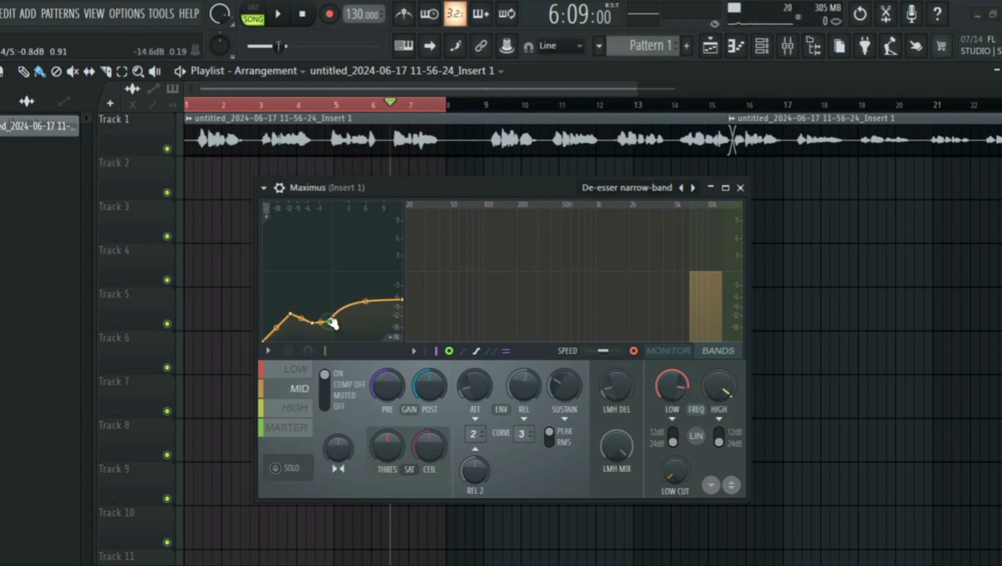
key("space")
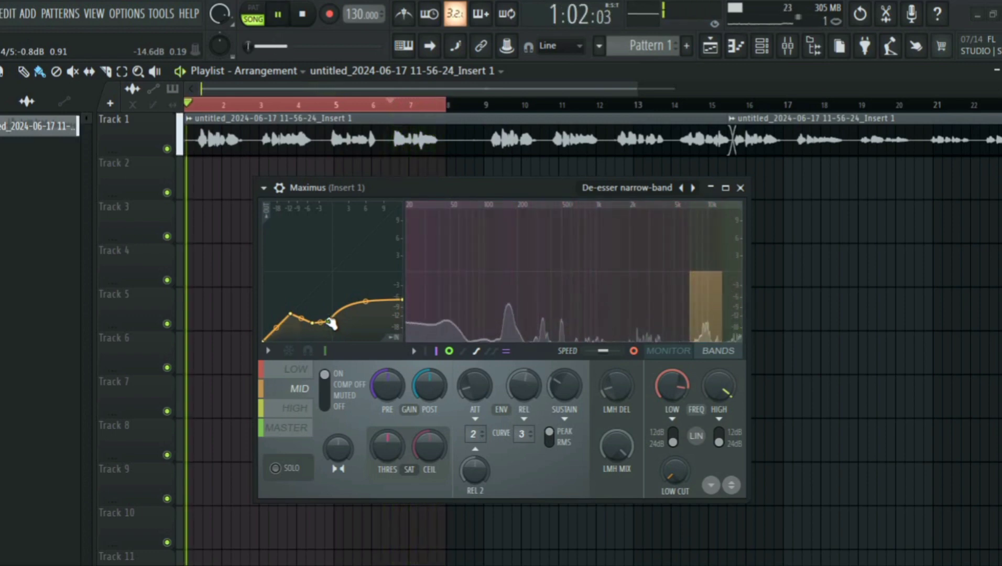
left_click_drag(314, 324, 308, 324)
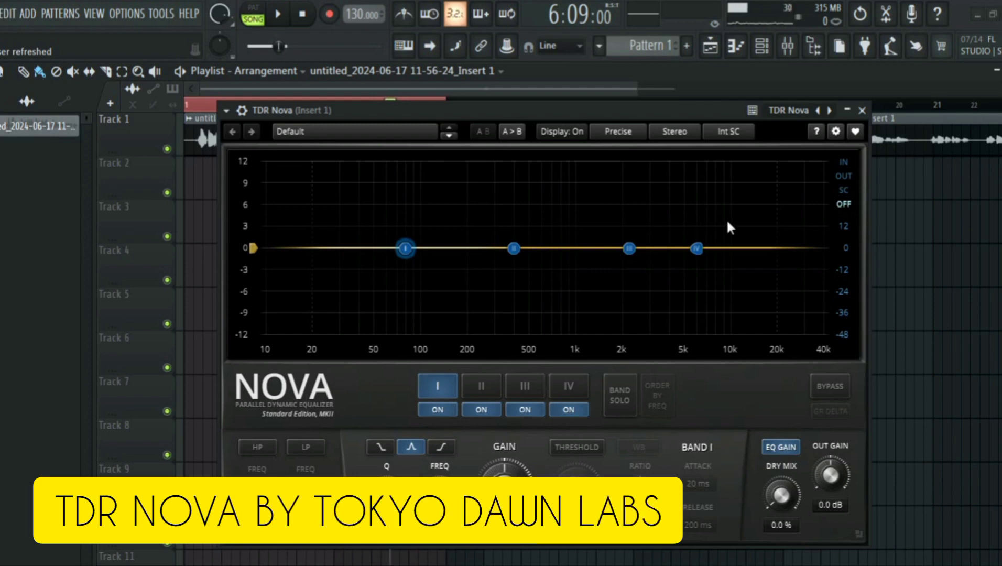
Load TDR Nova's De-ess (split) preset, with band III at 4.0 kHz and -20 dB threshold
left_click(830, 110)
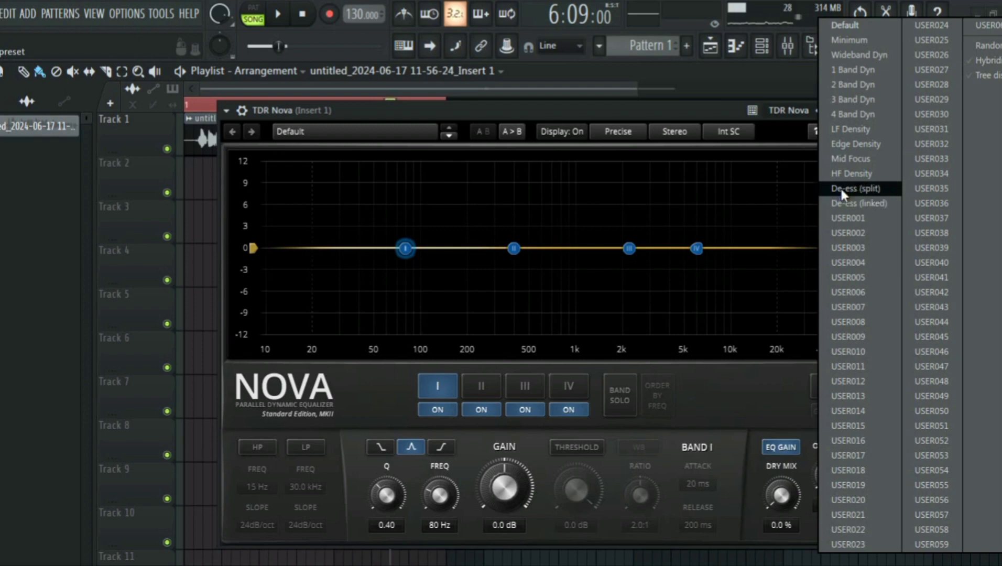
left_click(841, 190)
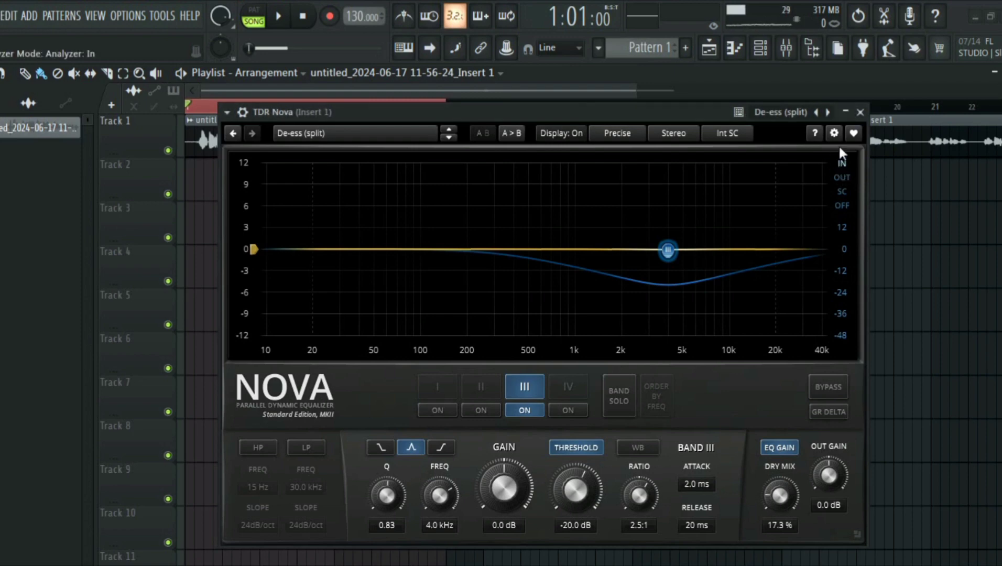
Move Nova's band III dip from 4.0 kHz up to 8.3 kHz while the vocal plays
left_click(283, 23)
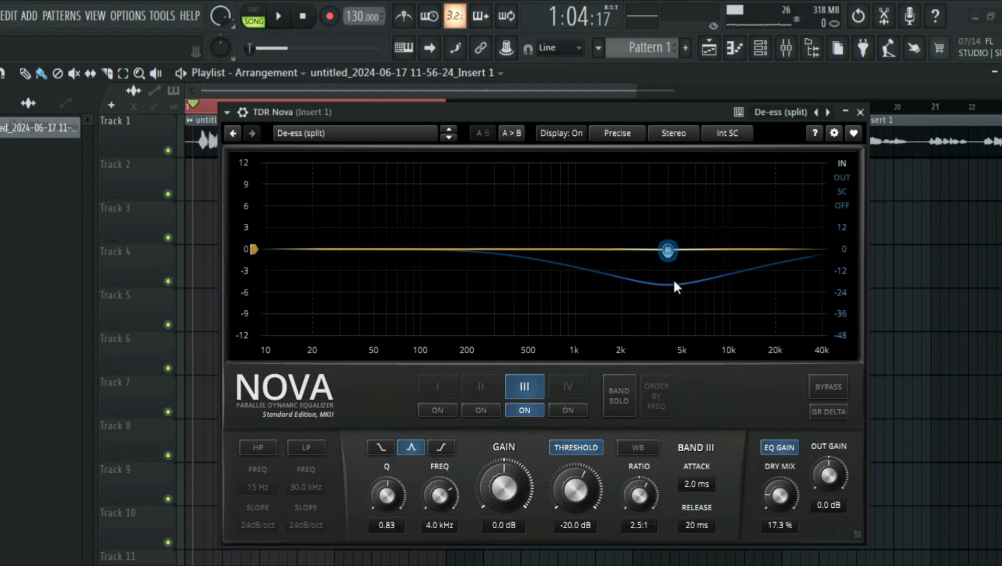
key("space")
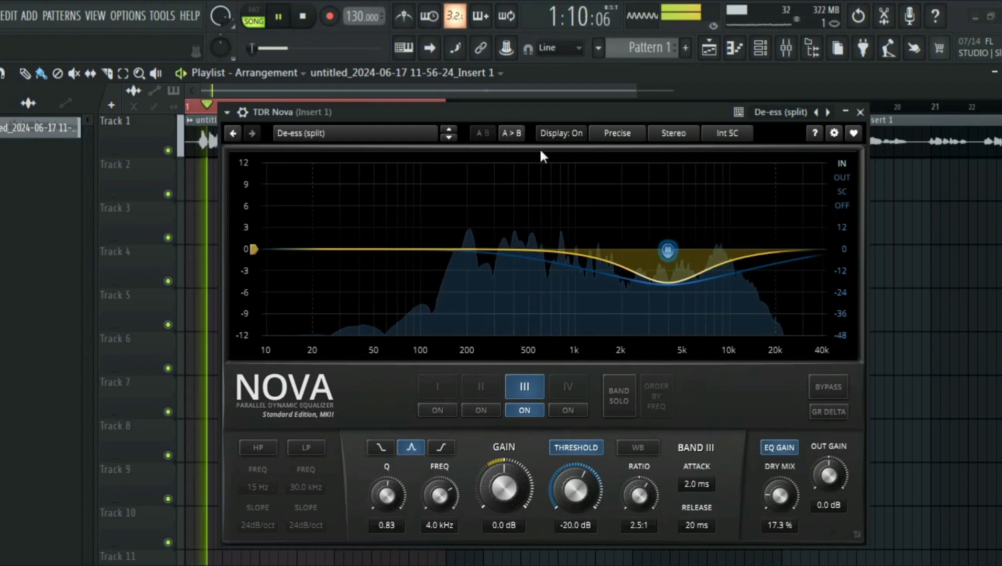
left_click_drag(670, 248, 720, 247)
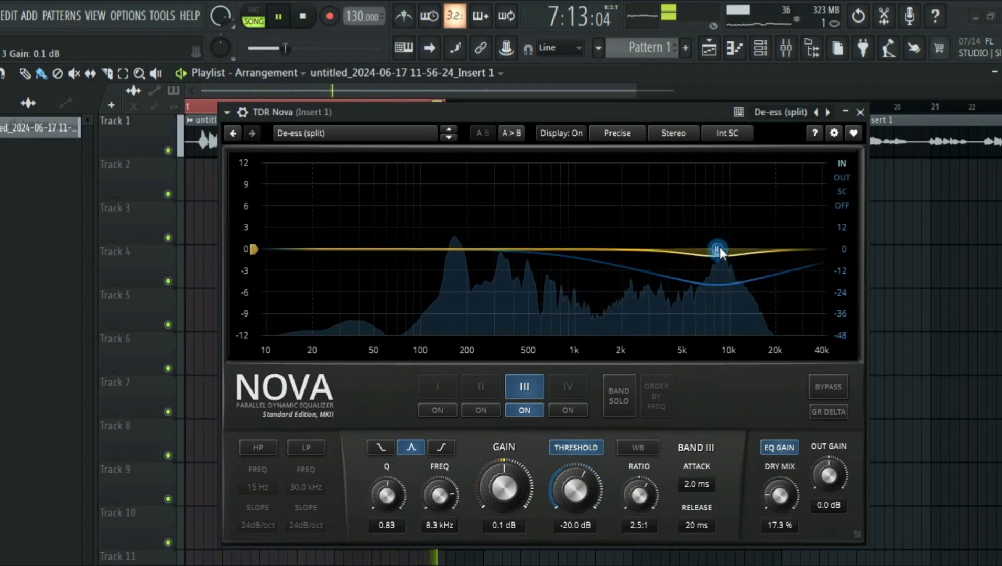
key("space")
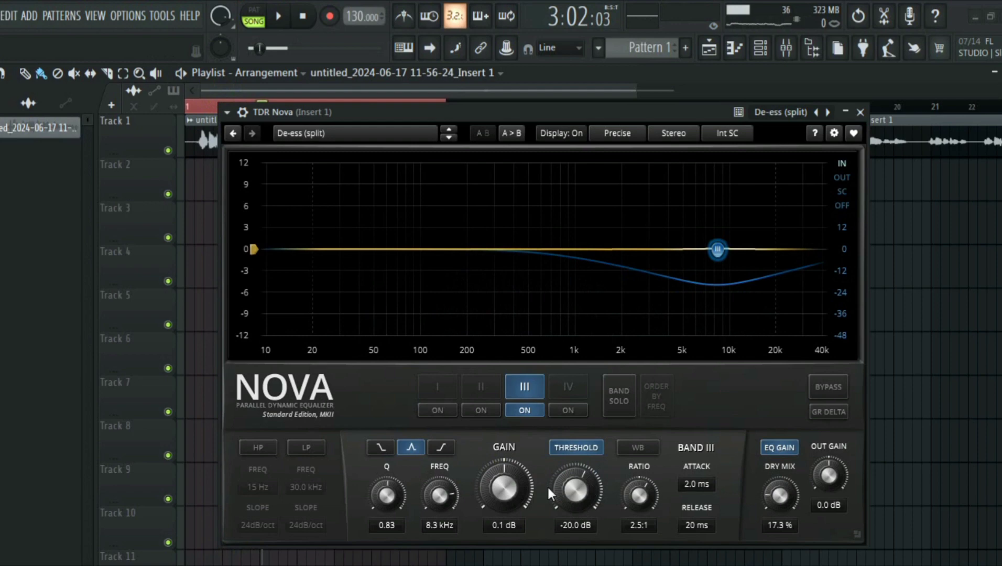
Raise Nova's band III threshold to -7.5 dB and settle its gain at 0.2 dB
mouse_move(577, 492)
left_mouse_down()
mouse_move(576, 519)
mouse_move(577, 481)
left_mouse_up()
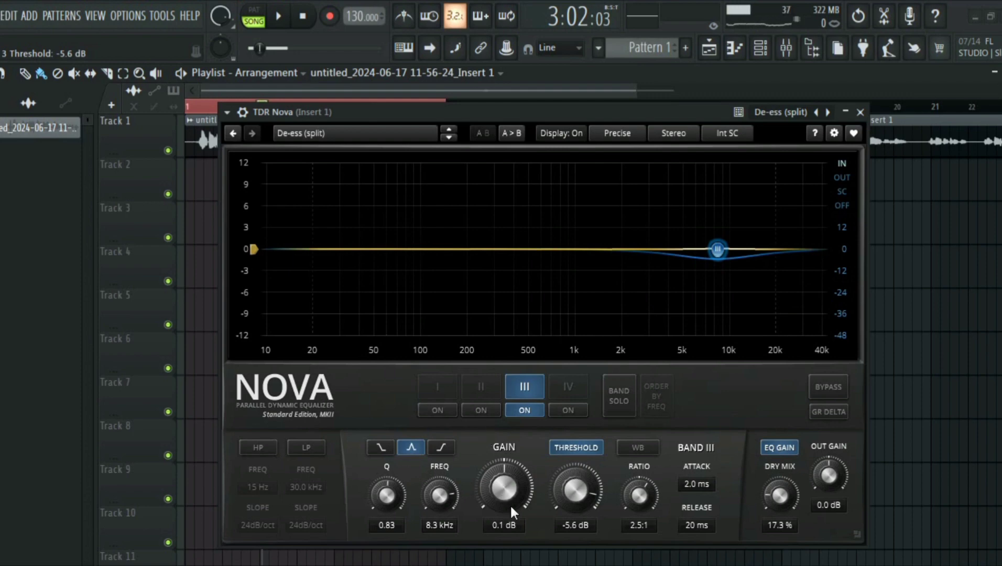
mouse_move(500, 489)
left_mouse_down()
mouse_move(500, 474)
mouse_move(501, 503)
mouse_move(499, 487)
left_mouse_up()
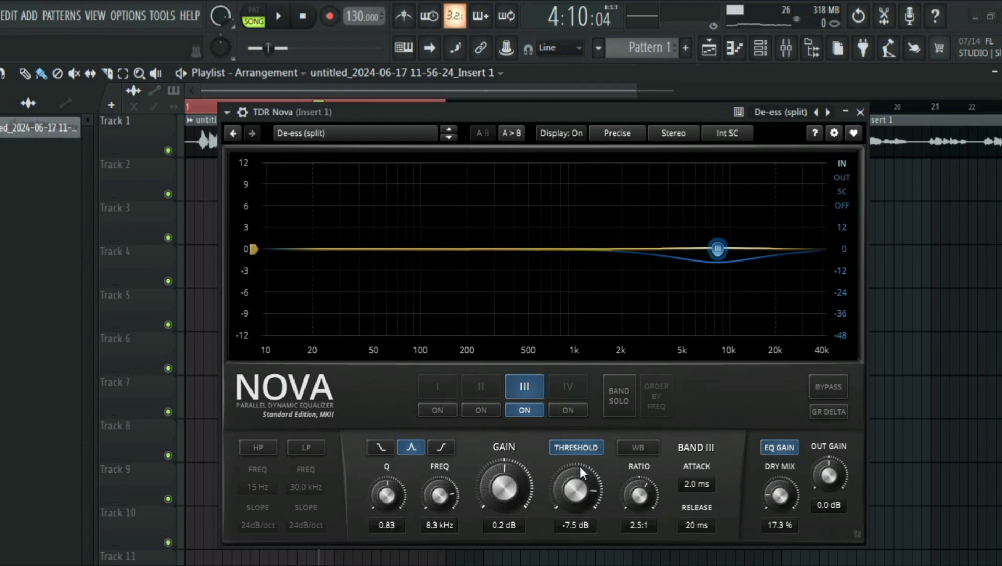
Set Nova's band III frequency to 8.2 kHz and Q to 5.59, then play the vocal
scroll(428, 492, "up", 1)
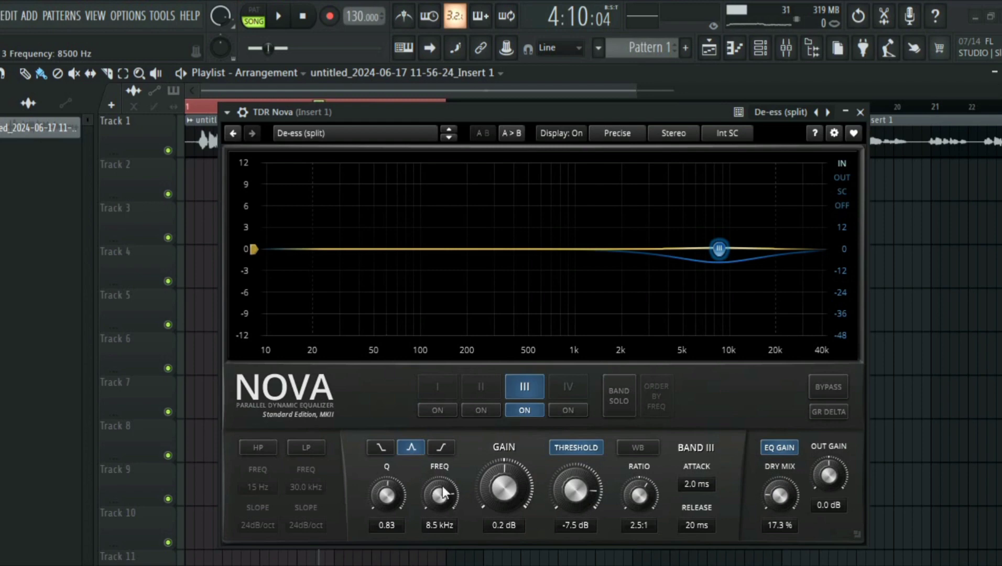
scroll(444, 492, "down", 4)
scroll(439, 494, "down", 5)
scroll(439, 494, "up", 15)
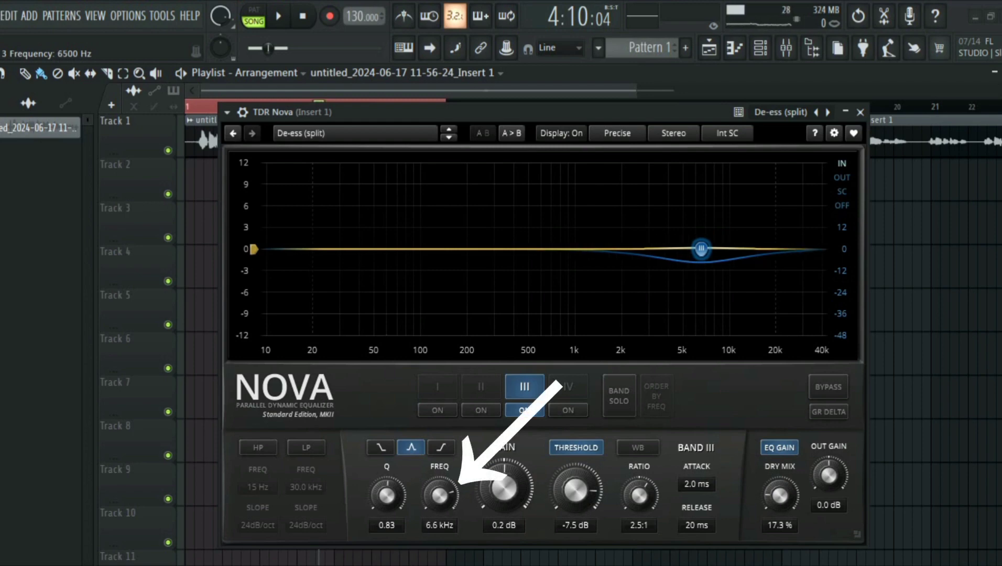
scroll(440, 494, "down", 12)
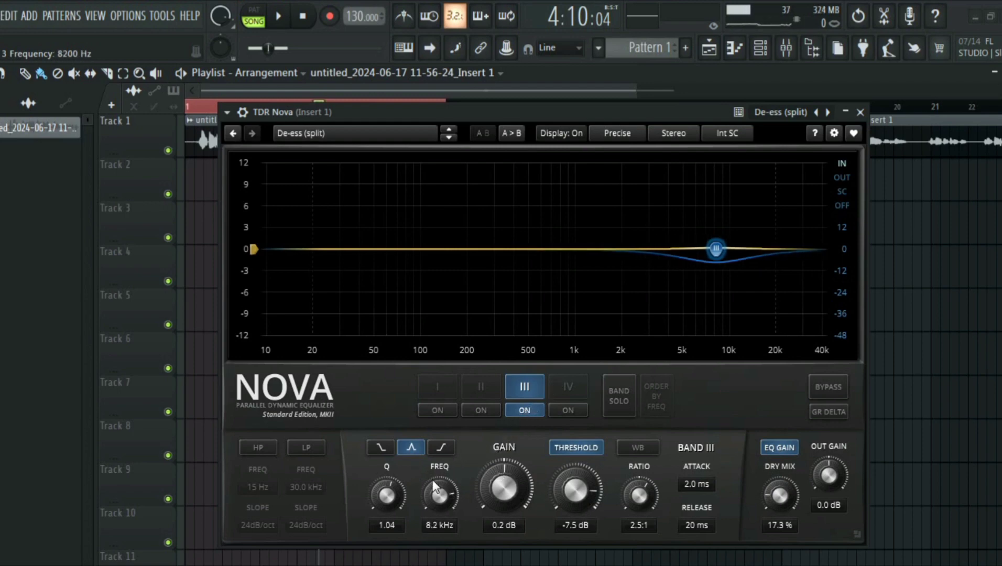
scroll(391, 492, "up", 3)
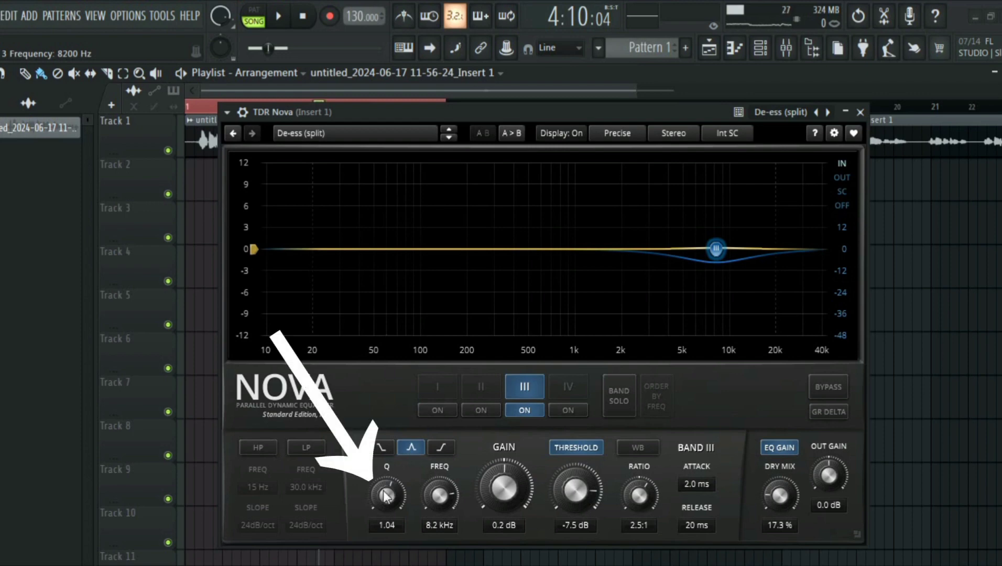
scroll(386, 495, "up", 14)
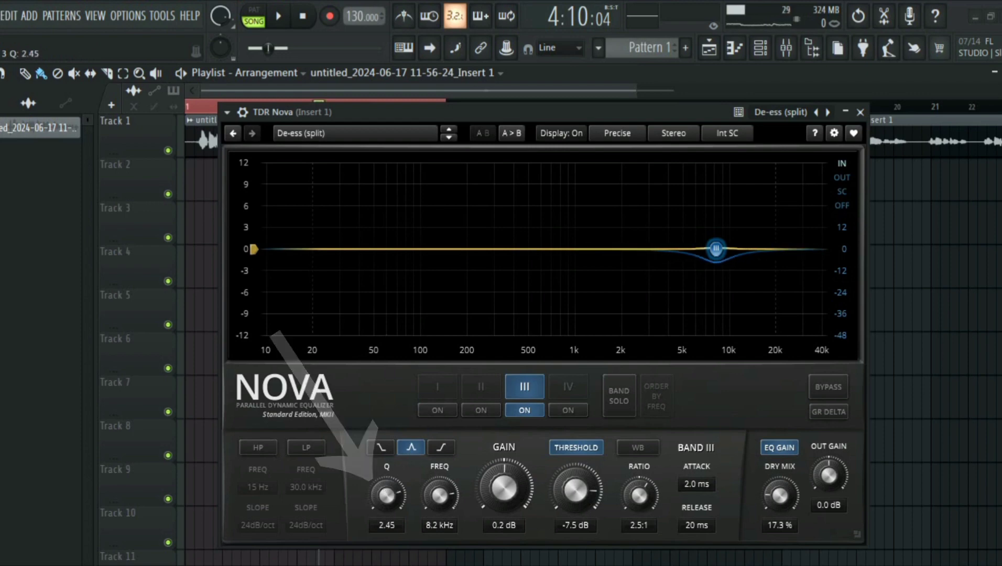
scroll(382, 475, "up", 6)
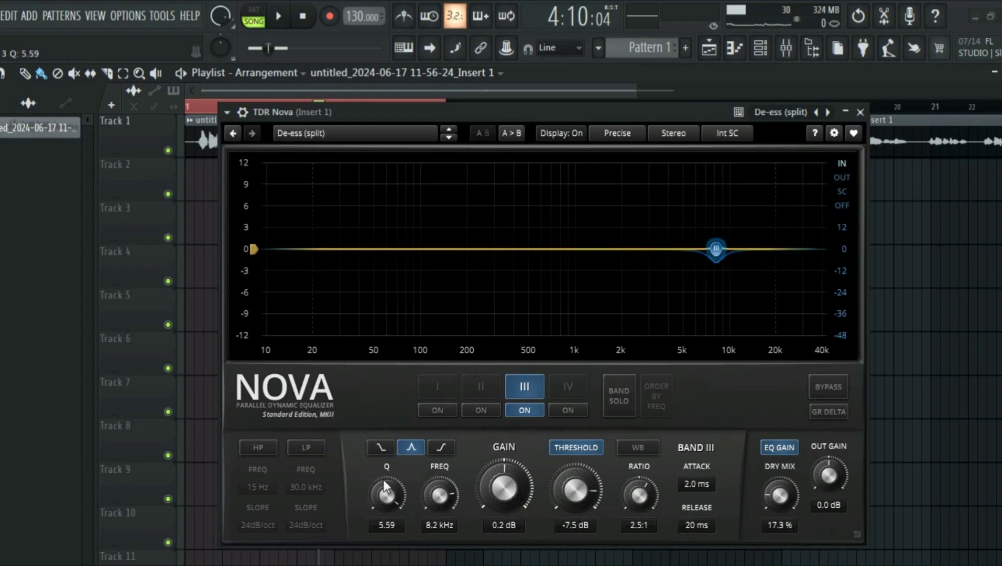
left_click(280, 17)
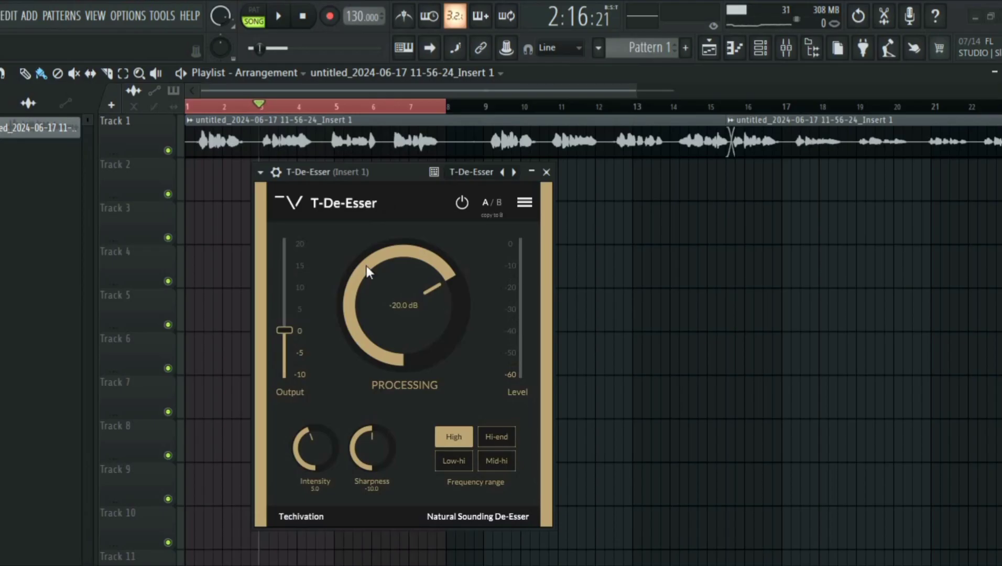
Lower T-De-Esser's processing to -22.3 dB on the High frequency range
left_click_drag(357, 262, 366, 274)
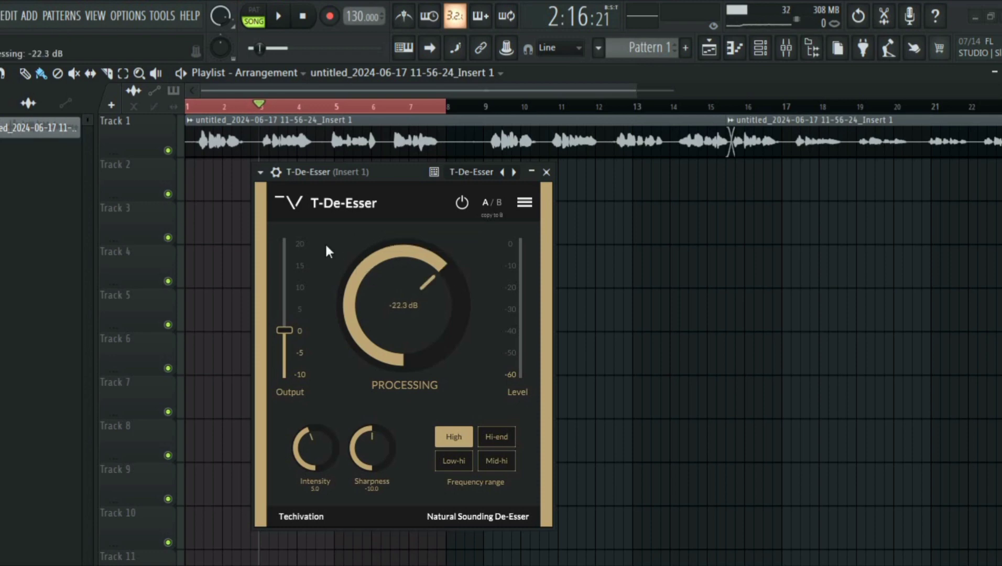